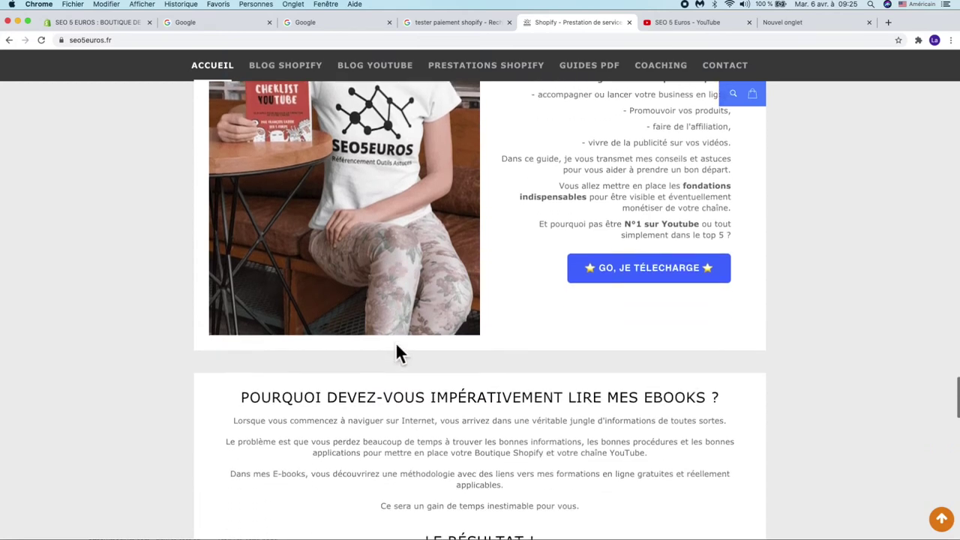
# Review the seo5euros.fr homepage from the e-book sections down to the footer and back up to the header
pyautogui.scroll(-10, 396, 346)
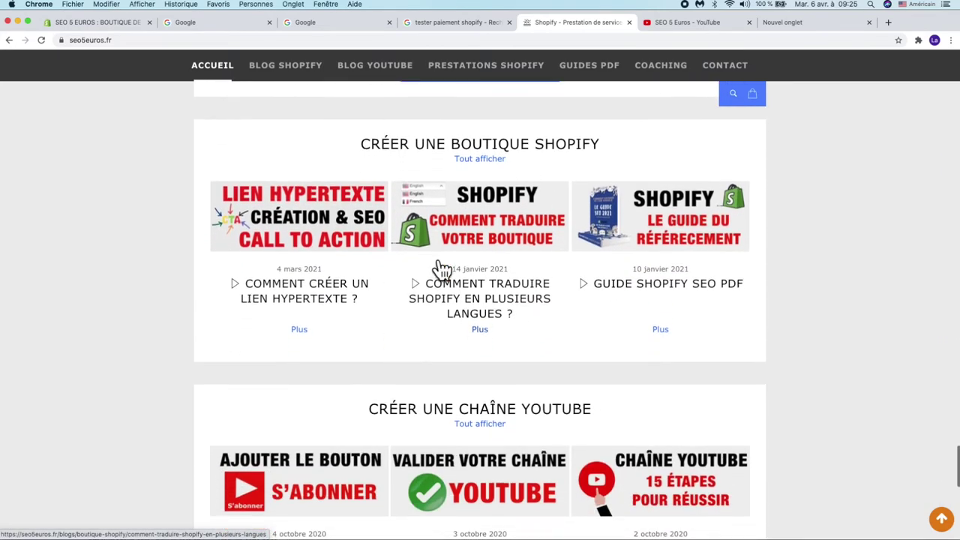
pyautogui.scroll(-10, 504, 233)
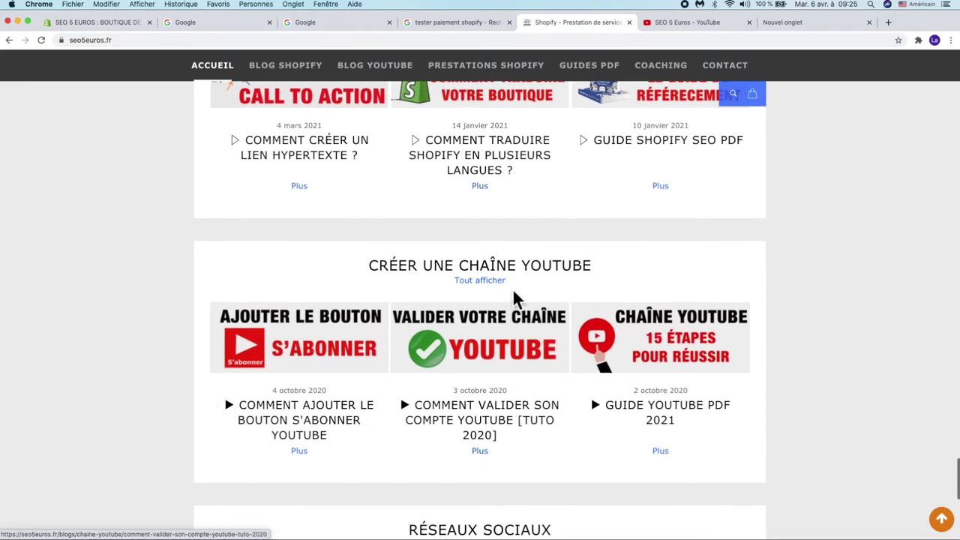
pyautogui.scroll(-5, 501, 349)
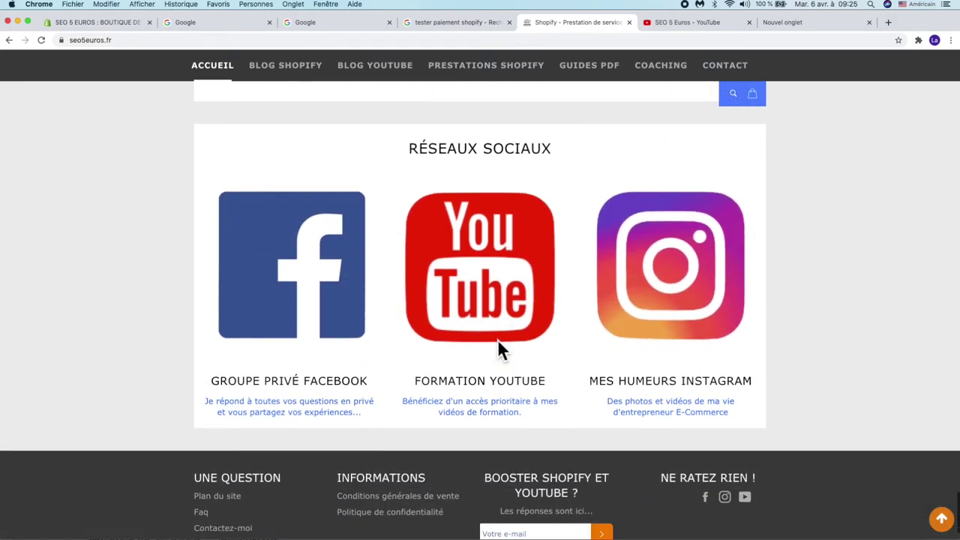
pyautogui.scroll(14, 528, 217)
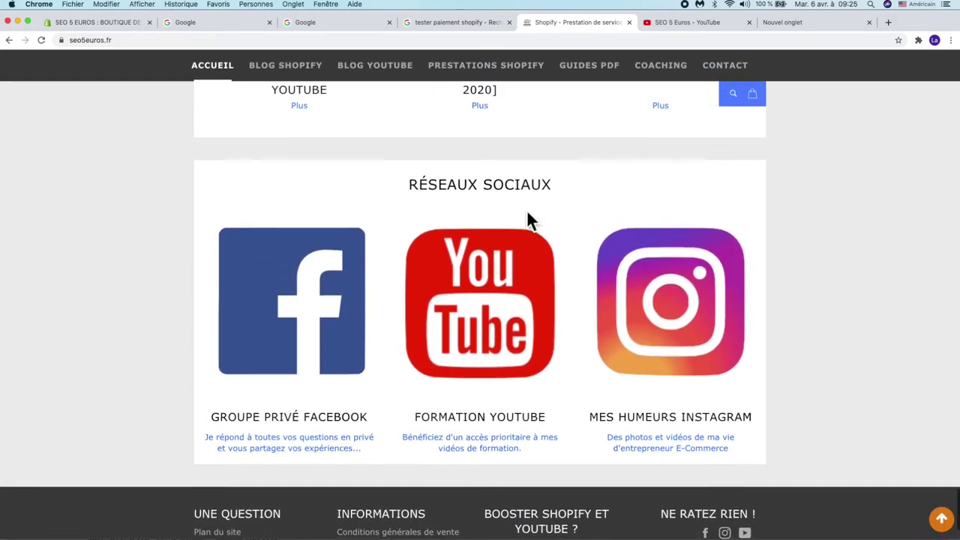
pyautogui.scroll(20, 527, 218)
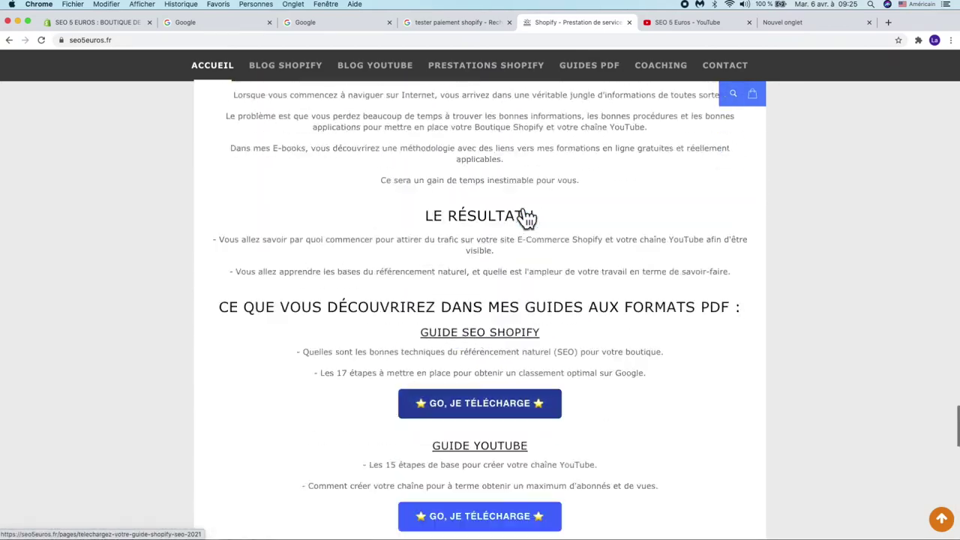
pyautogui.scroll(20, 527, 218)
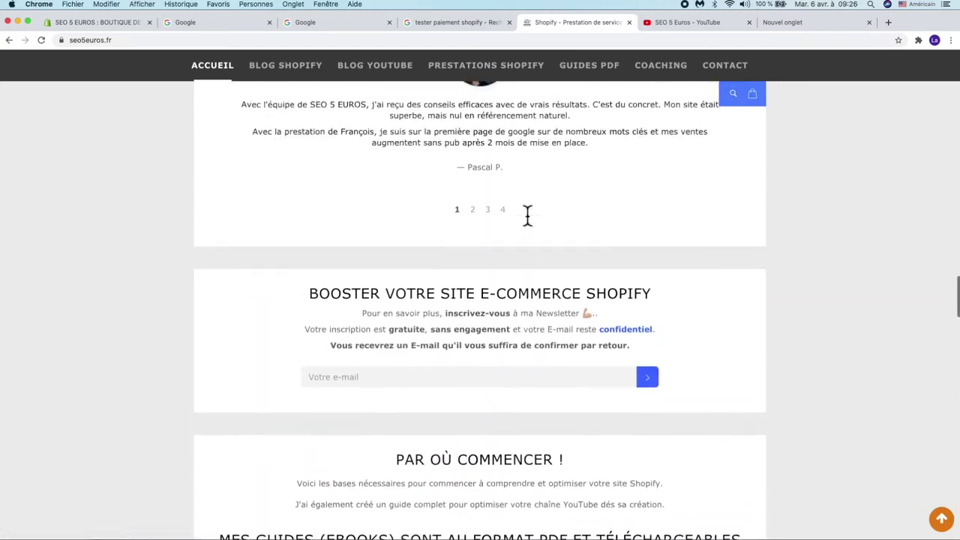
pyautogui.scroll(20, 527, 217)
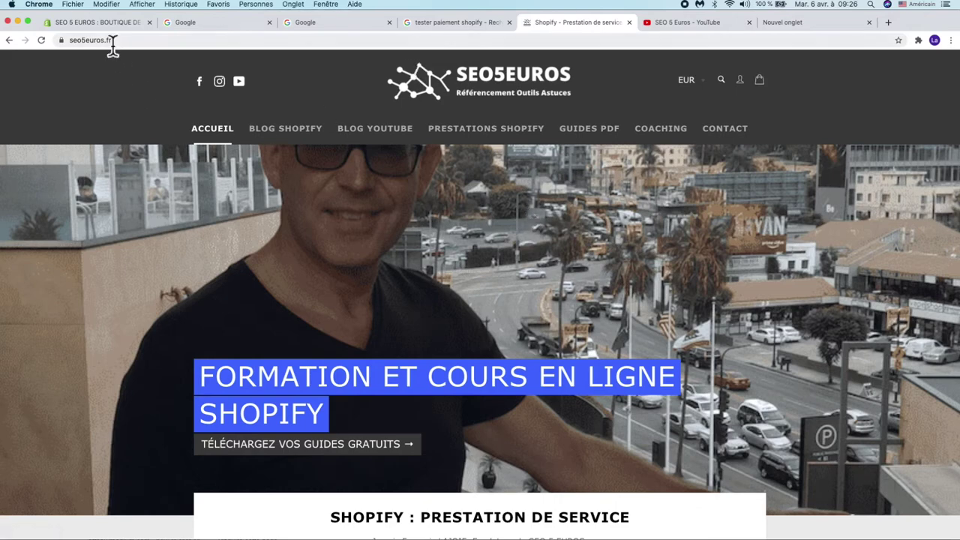
# Open the online store preferences in Shopify and compare the homepage title and meta description with the seo5euros.fr Google result
pyautogui.click(99, 27)
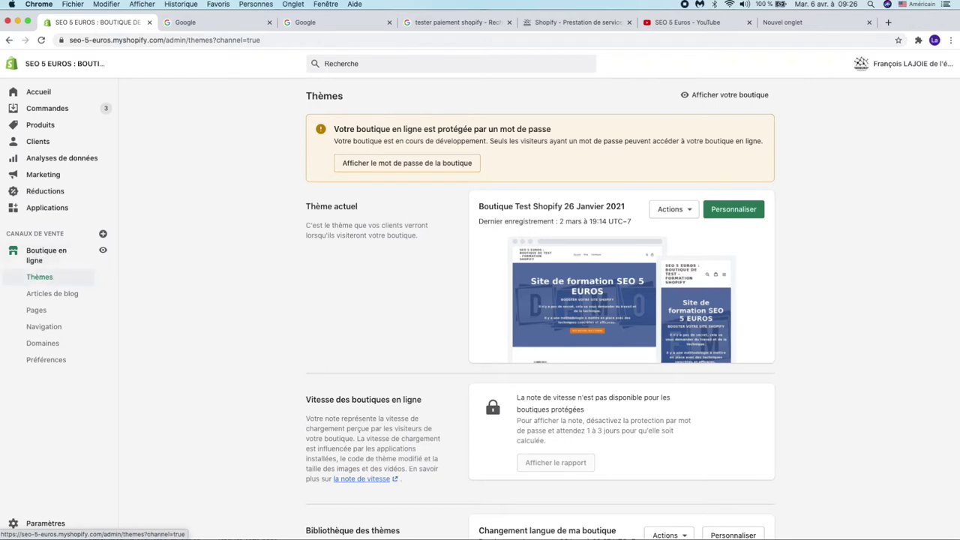
pyautogui.click(45, 363)
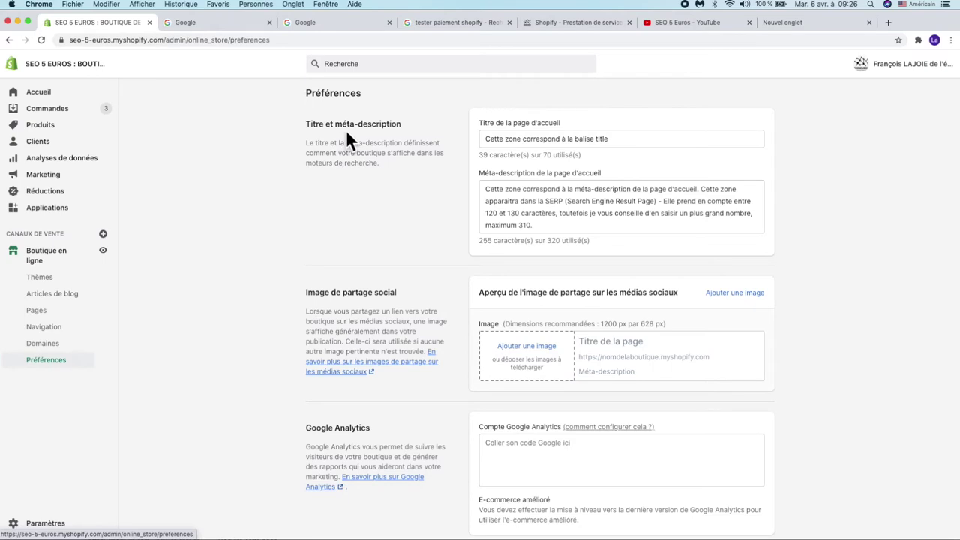
pyautogui.click(459, 22)
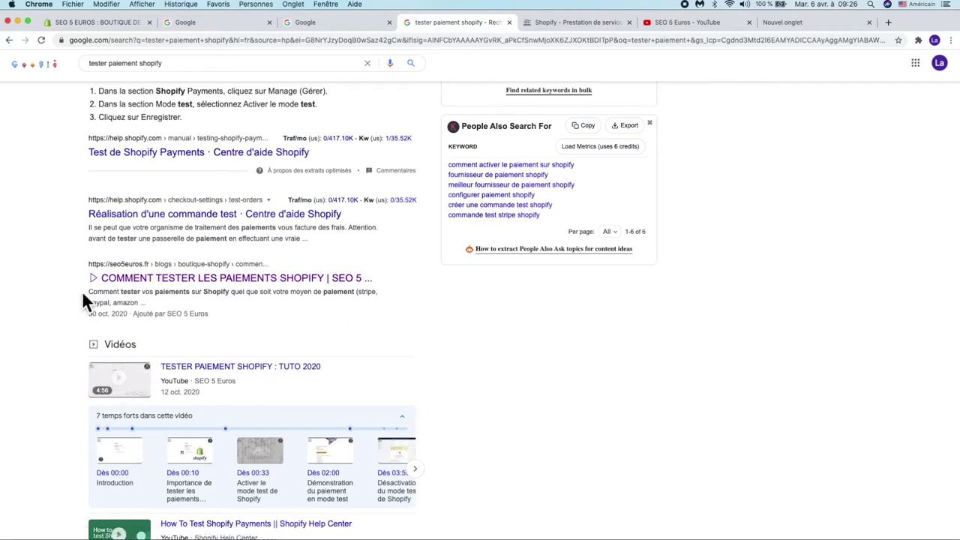
pyautogui.click(113, 24)
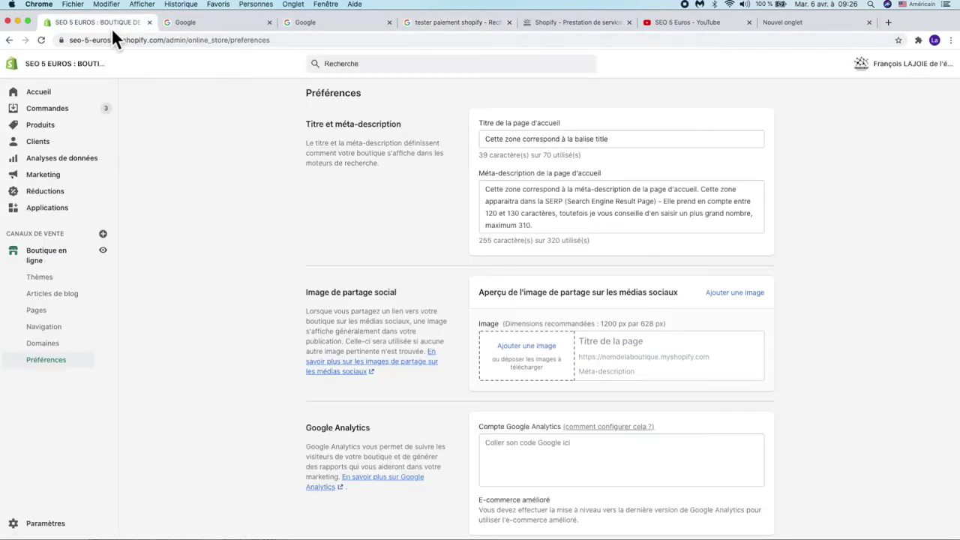
# Replace the homepage title with "OPTIMISATION SITE SHOPIFY" and select the new text
pyautogui.doubleClick(623, 149)
pyautogui.tripleClick(623, 149)
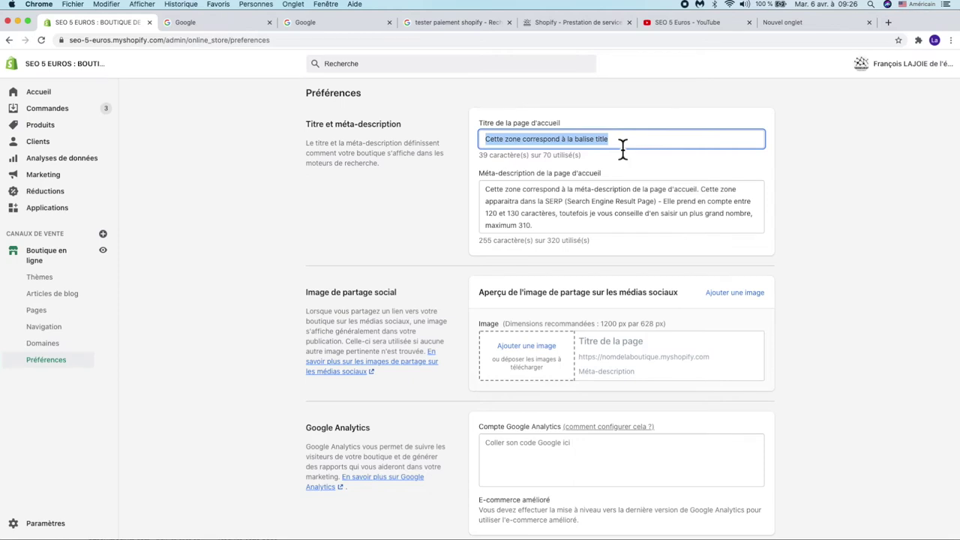
pyautogui.write('OPT')
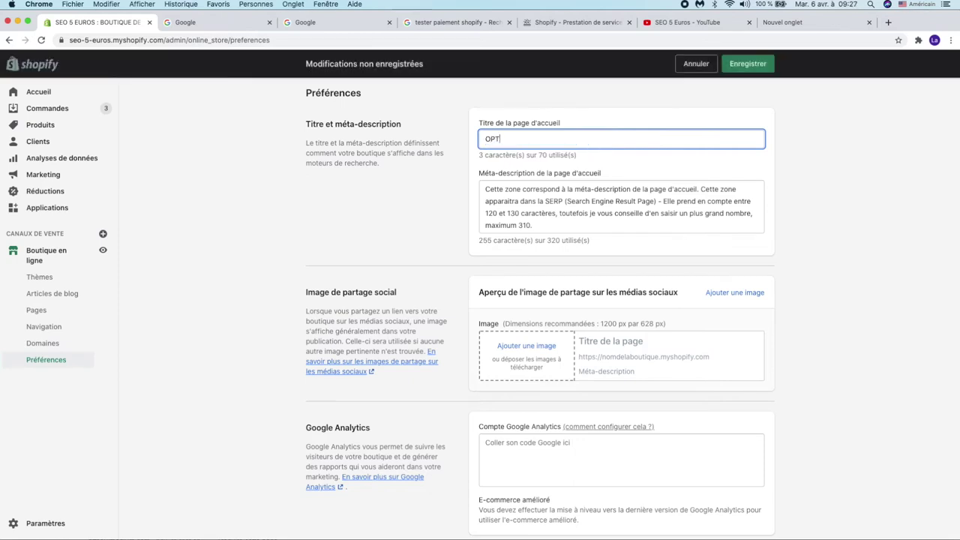
pyautogui.write('IMISATION SITE SHOPIFY')
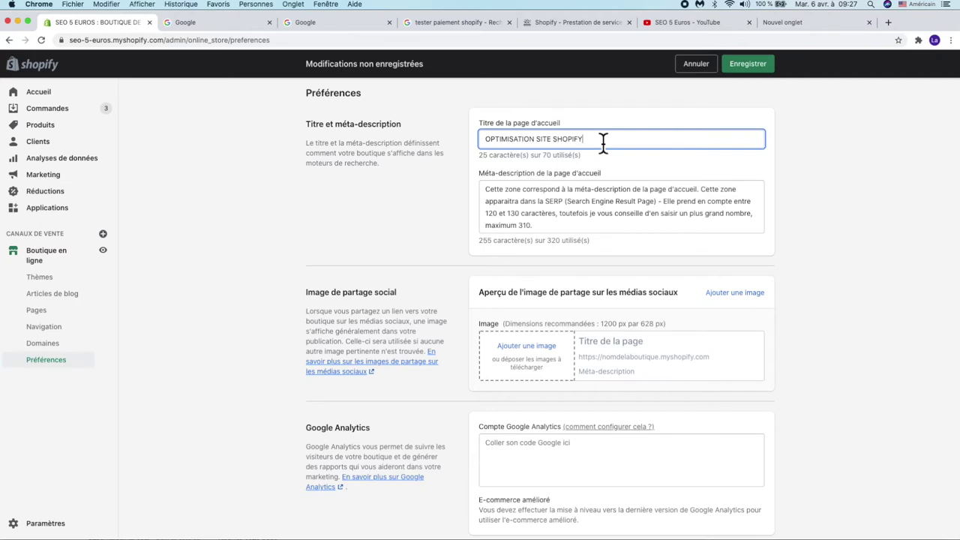
pyautogui.moveTo(603, 143); pyautogui.dragTo(485, 142)
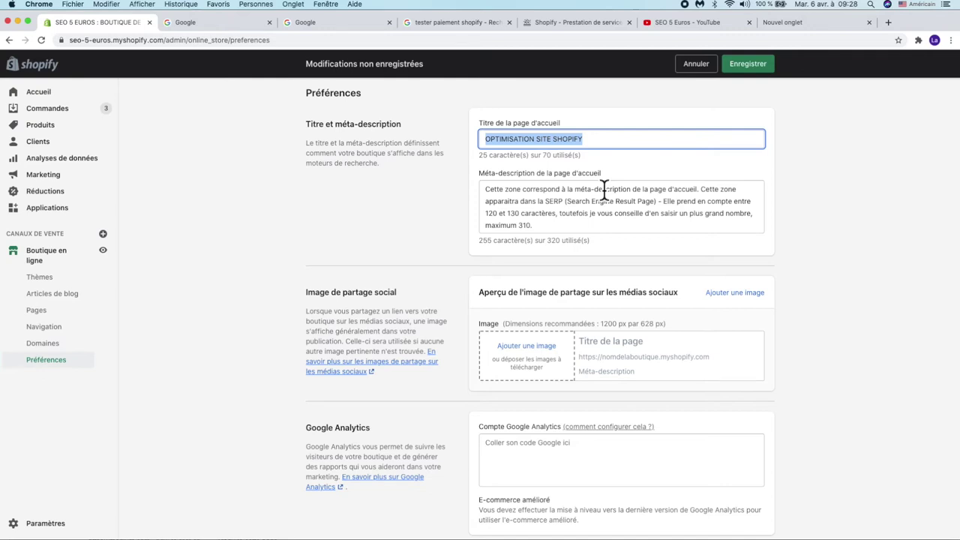
# Copy the seo5euros.fr result's description from the Google results into a new blank Pages document and return to Chrome
pyautogui.click(445, 22)
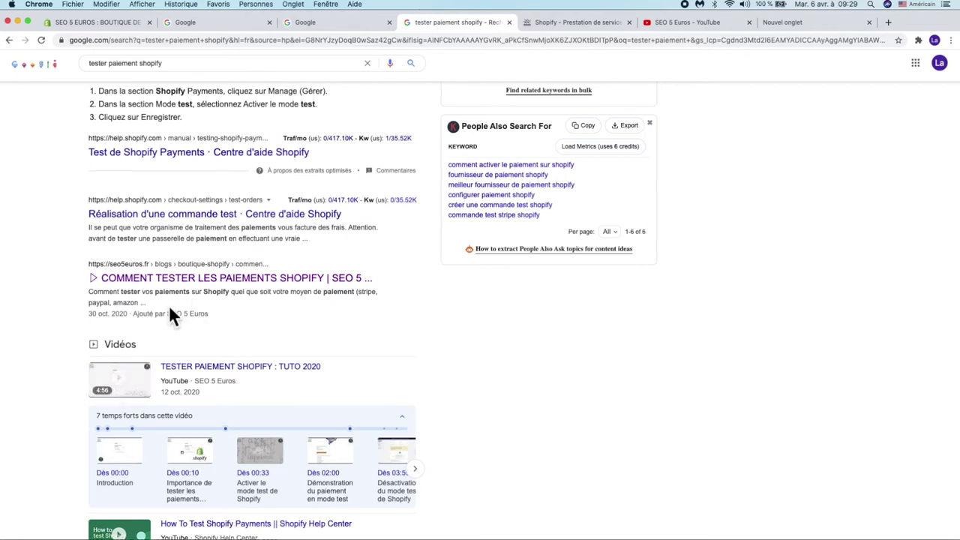
pyautogui.moveTo(90, 294); pyautogui.dragTo(153, 305)
pyautogui.press('super+c')
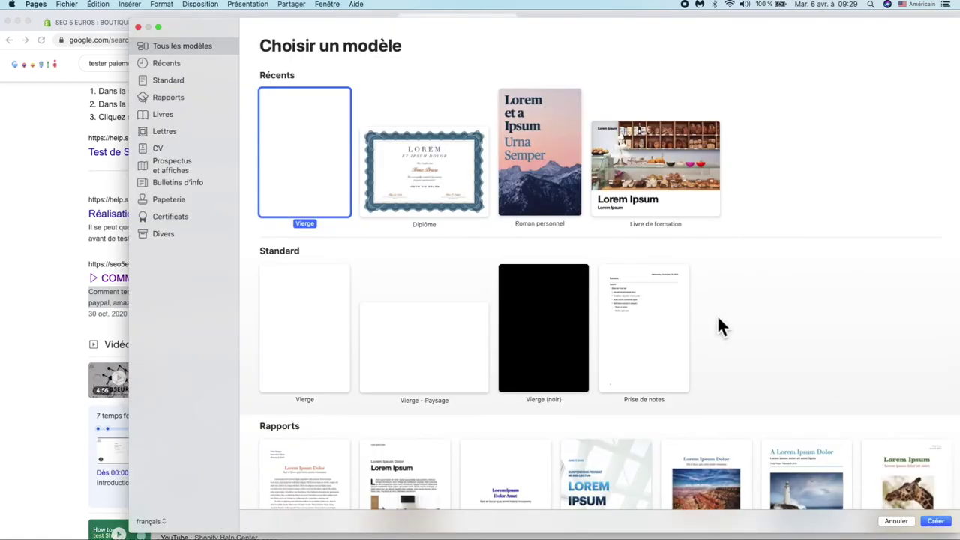
pyautogui.doubleClick(323, 171)
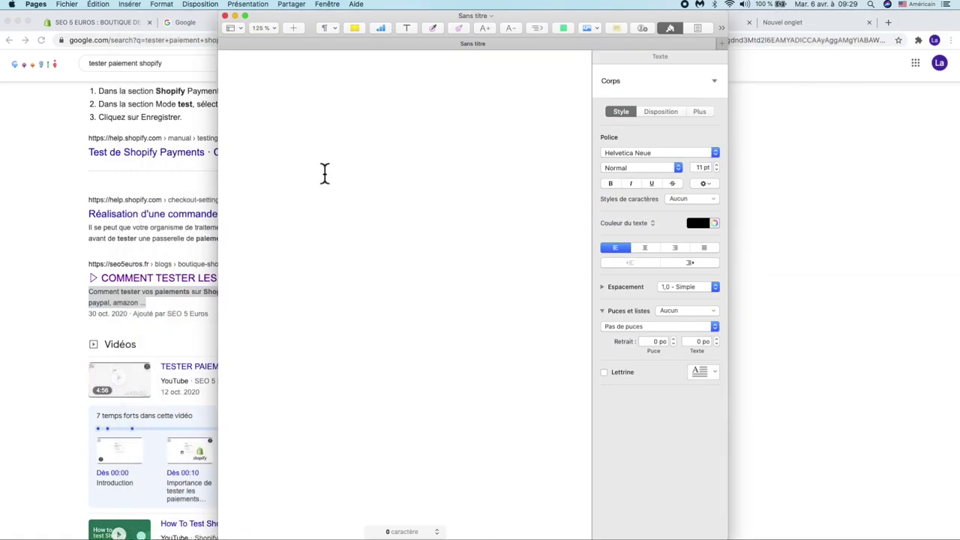
pyautogui.rightClick(122, 294)
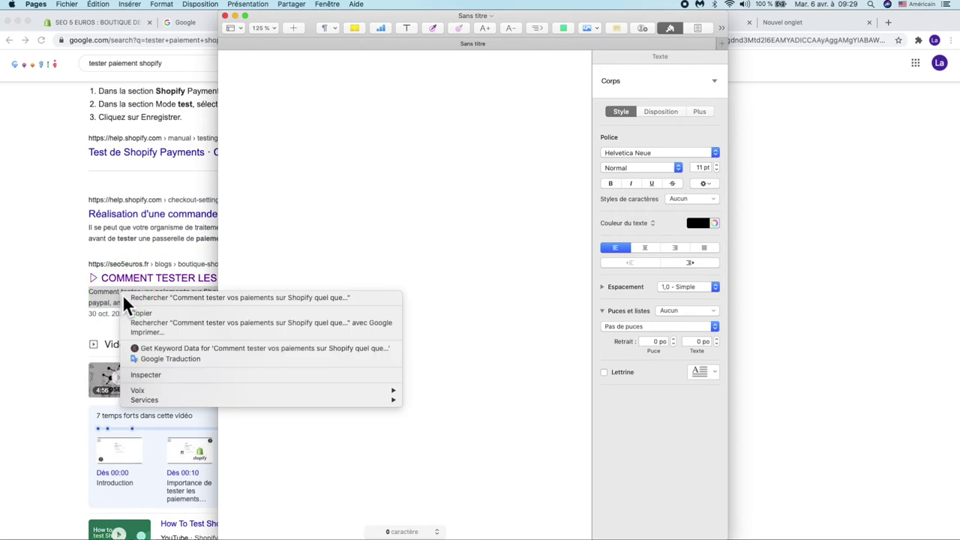
pyautogui.click(144, 313)
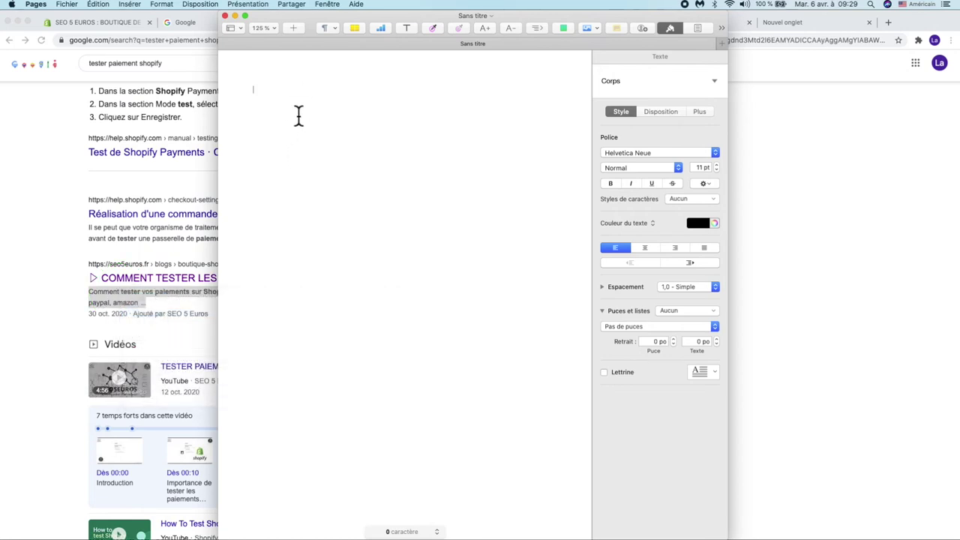
pyautogui.press('super+v')
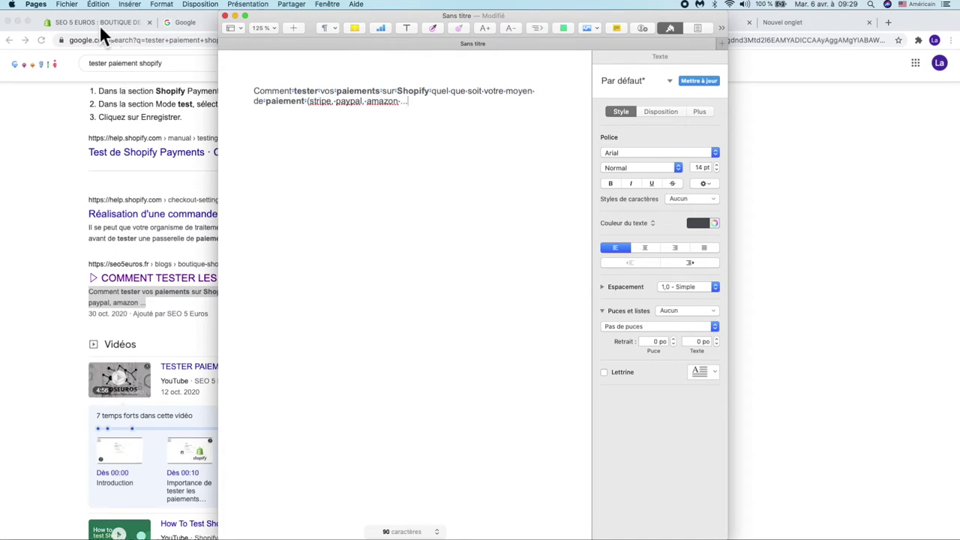
pyautogui.click(51, 323)
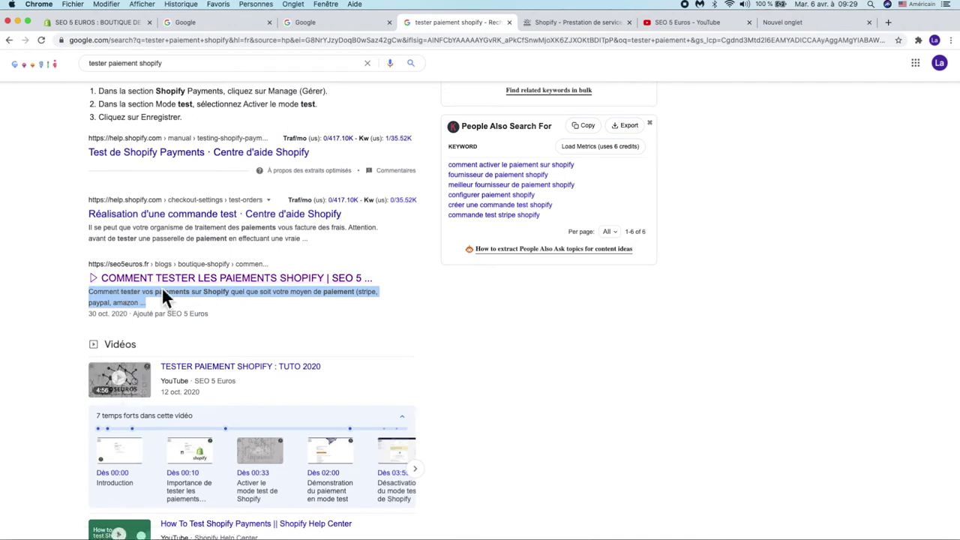
pyautogui.click(143, 308)
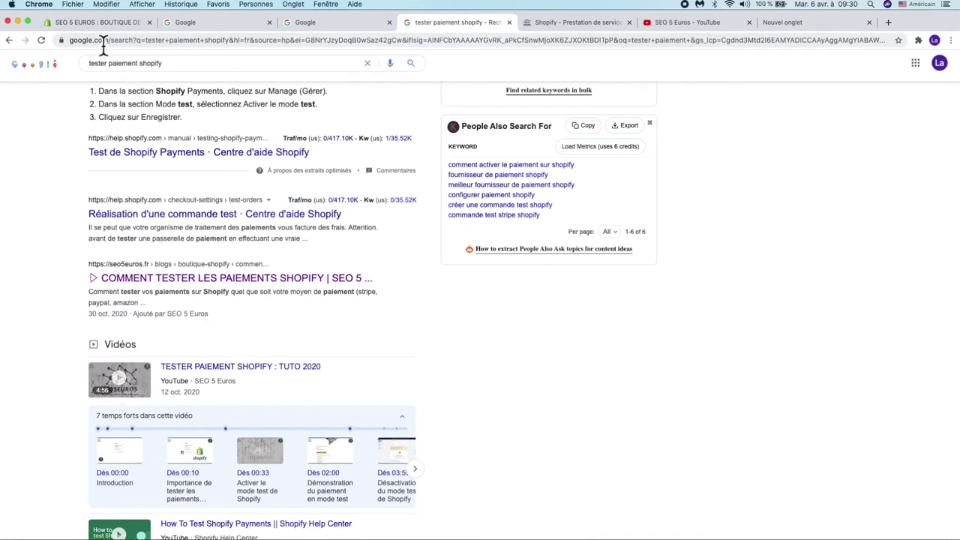
# Leave the Shopify preferences without saving the title change and open the product collections list
pyautogui.click(93, 24)
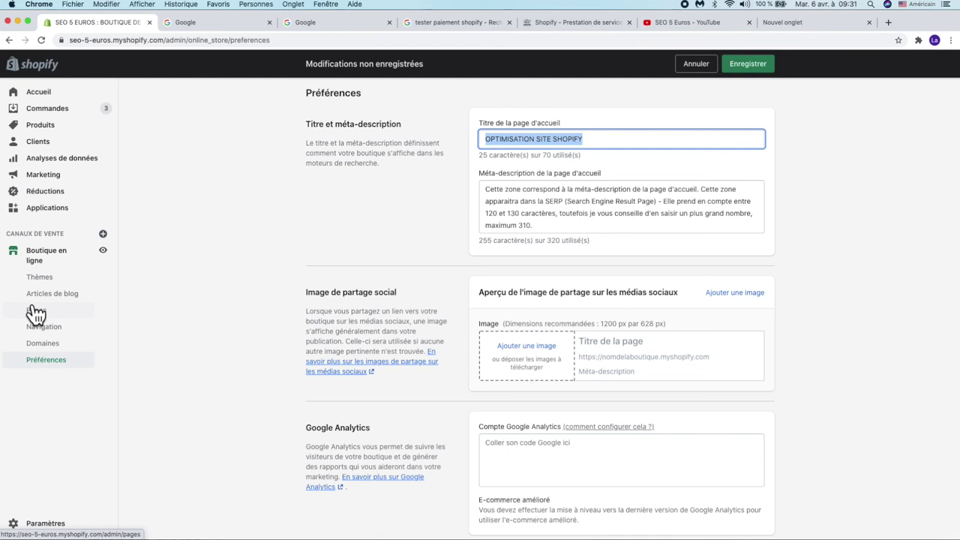
pyautogui.click(44, 126)
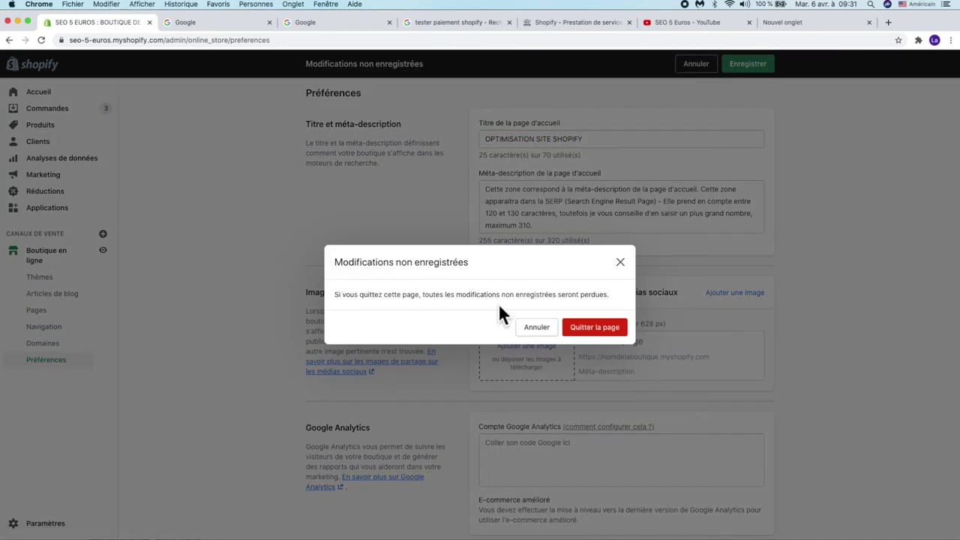
pyautogui.click(587, 328)
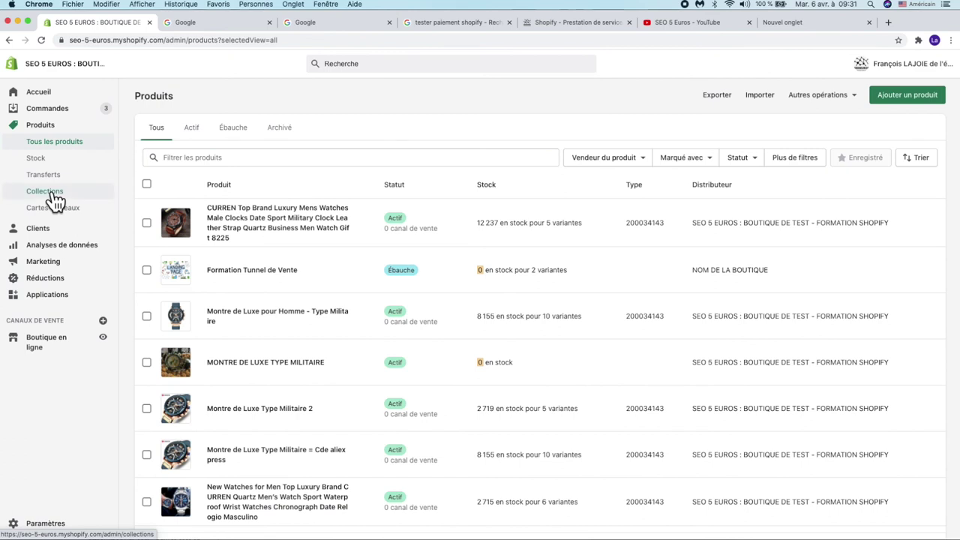
pyautogui.click(54, 197)
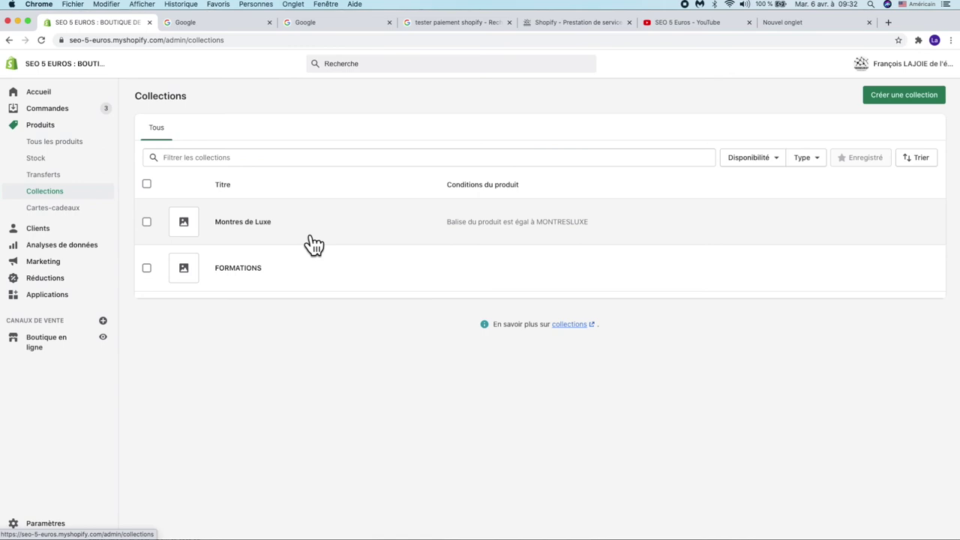
# Revisit the online store preferences and open the current theme "Boutique Test Shopify 26 Janvier 2021" for customization
pyautogui.click(37, 343)
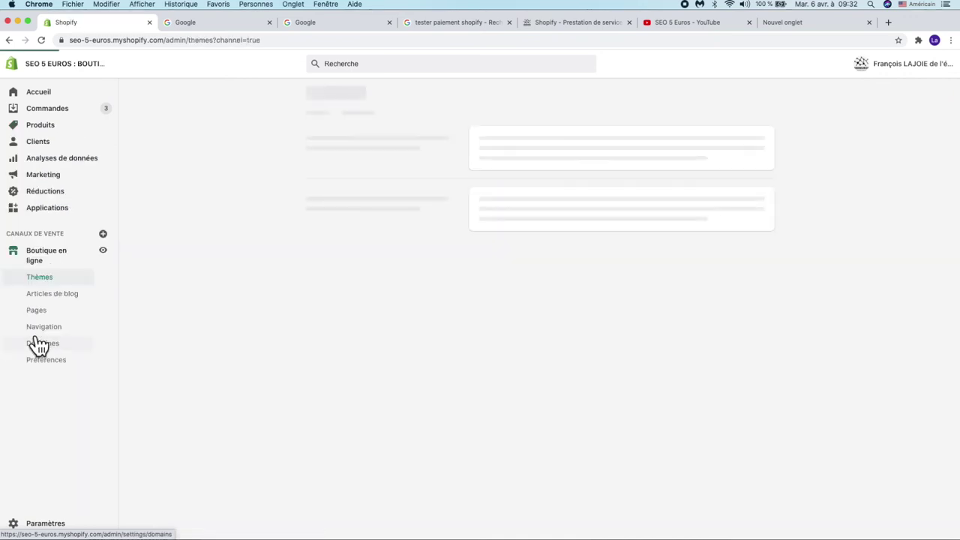
pyautogui.click(52, 367)
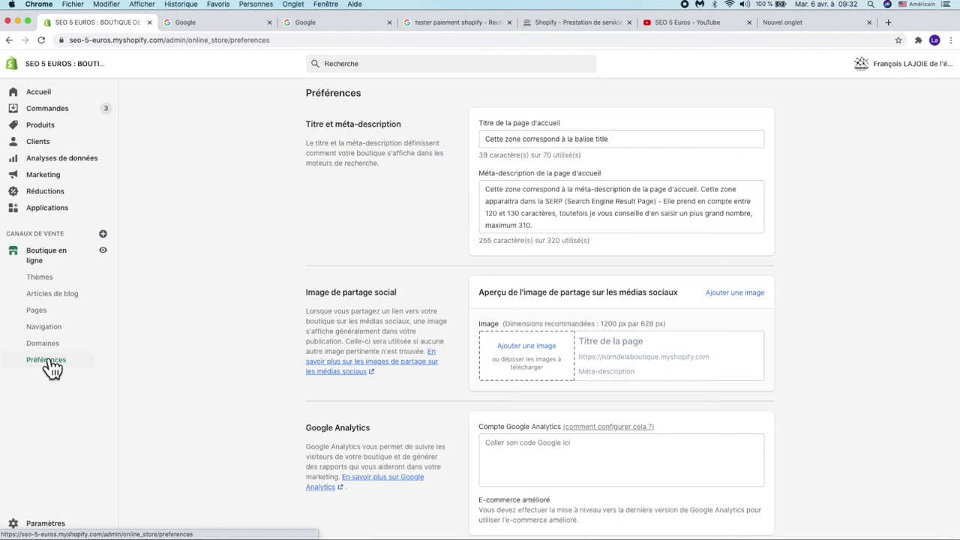
pyautogui.click(45, 258)
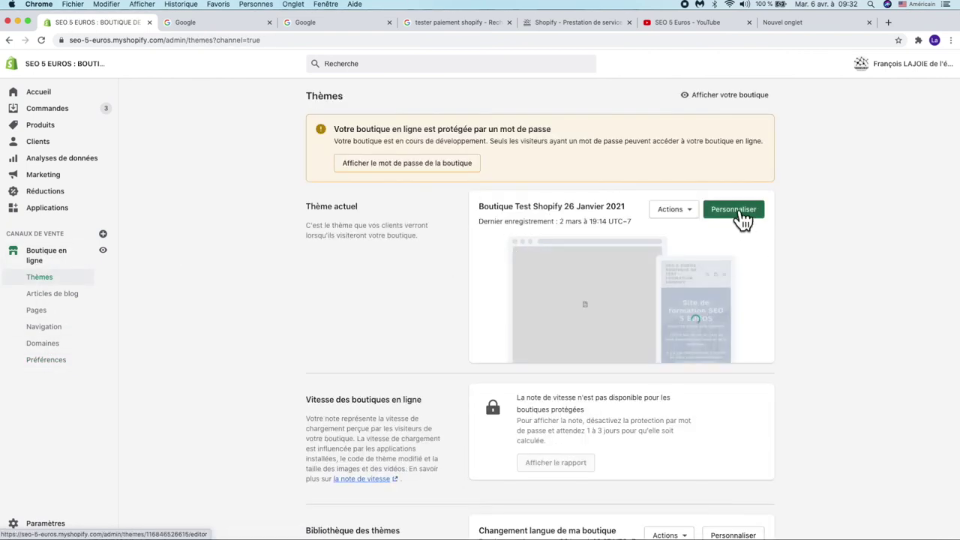
pyautogui.click(742, 214)
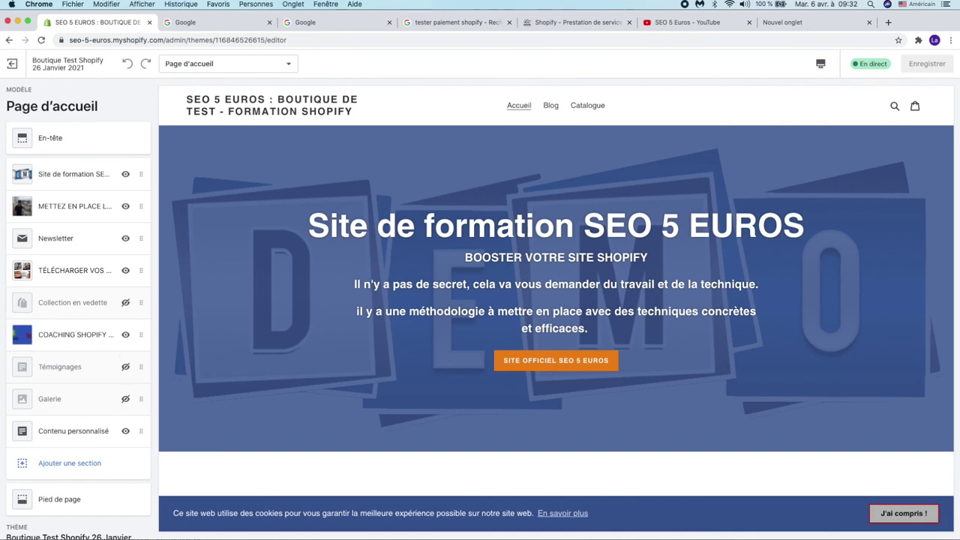
# Examine the homepage sections in the theme preview, from the PDF guides to the custom content and the footer
pyautogui.scroll(-2, 124, 363)
pyautogui.scroll(-2, 315, 375)
pyautogui.scroll(-10, 319, 370)
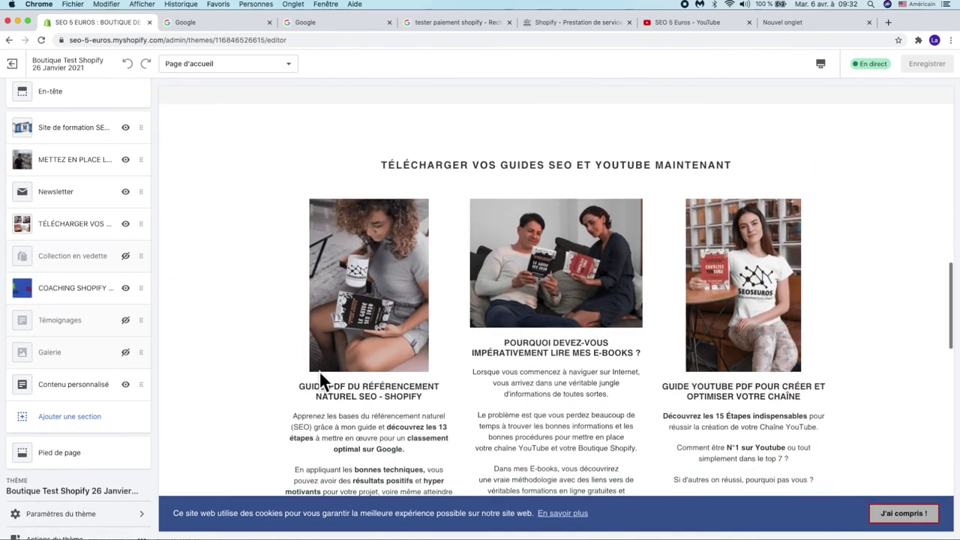
pyautogui.scroll(-10, 319, 371)
pyautogui.scroll(-10, 323, 381)
pyautogui.scroll(-1, 319, 370)
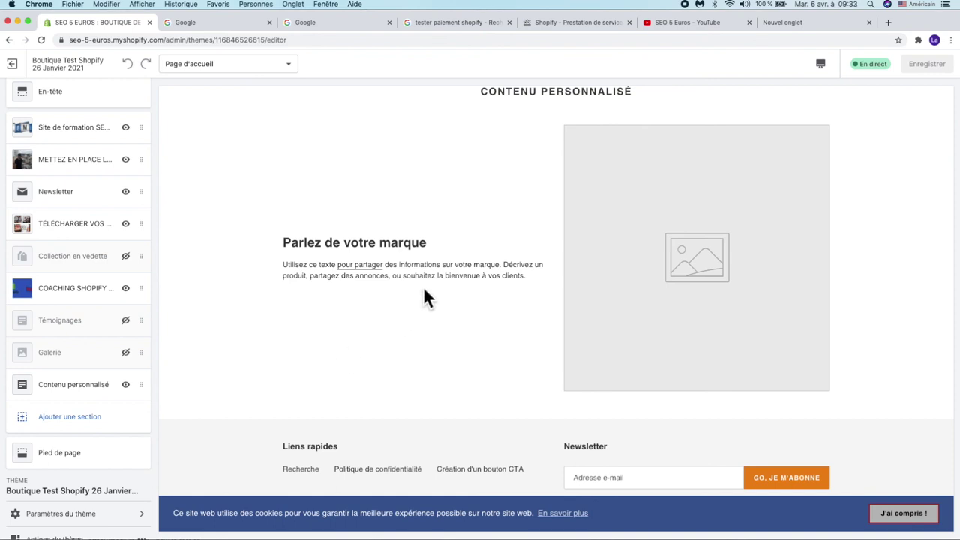
pyautogui.scroll(5, 491, 251)
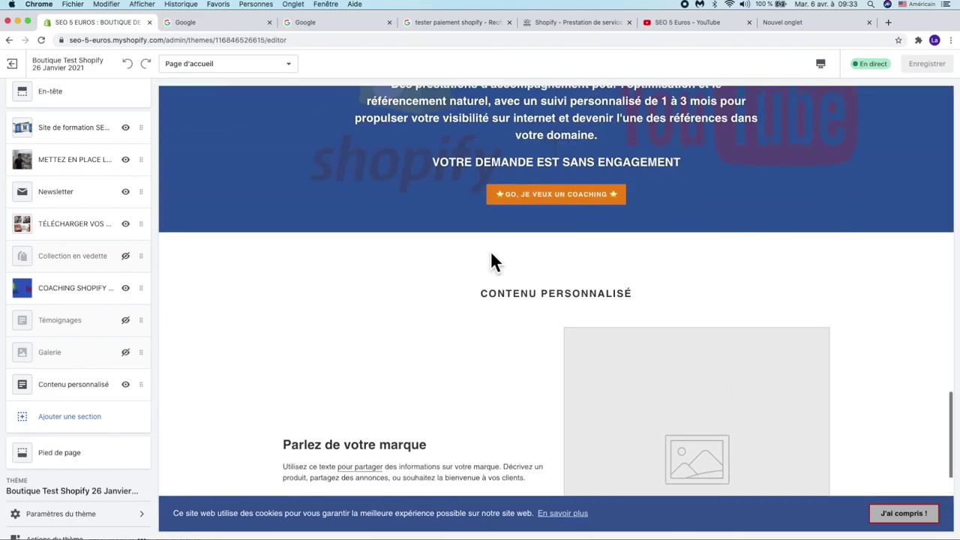